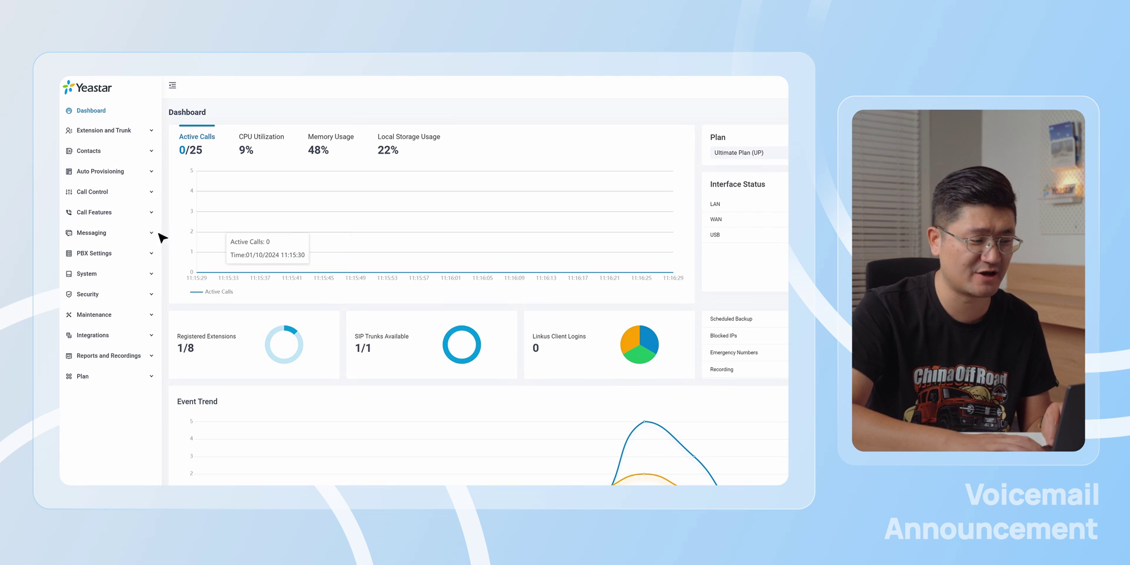
Go to Call Features > Voicemail and start editing group voicemail 6100.
{"action": "left_click", "coordinate": [145, 215]}
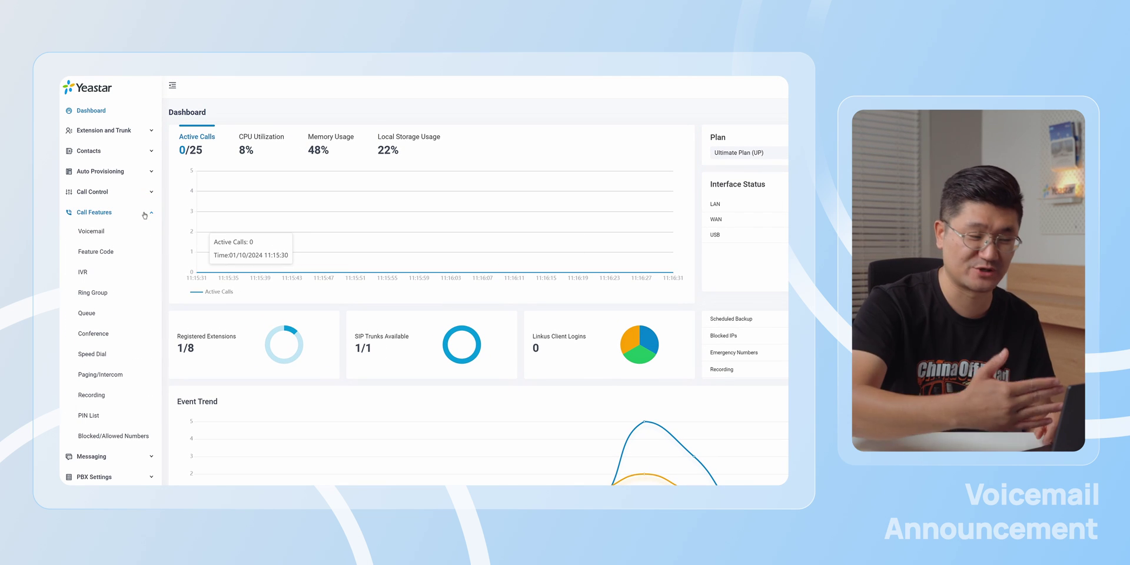
{"action": "left_click", "coordinate": [137, 231]}
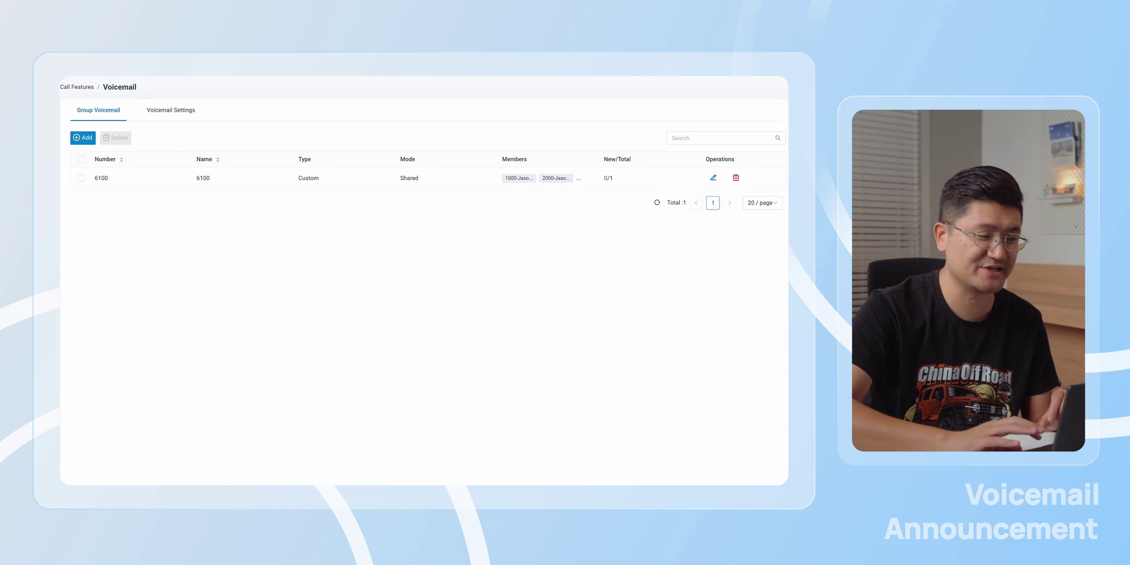
{"action": "left_click", "coordinate": [713, 178]}
Turn on Voicemail Announcement on group voicemail 6100's Voicemail Announcement tab.
{"action": "left_click", "coordinate": [150, 111]}
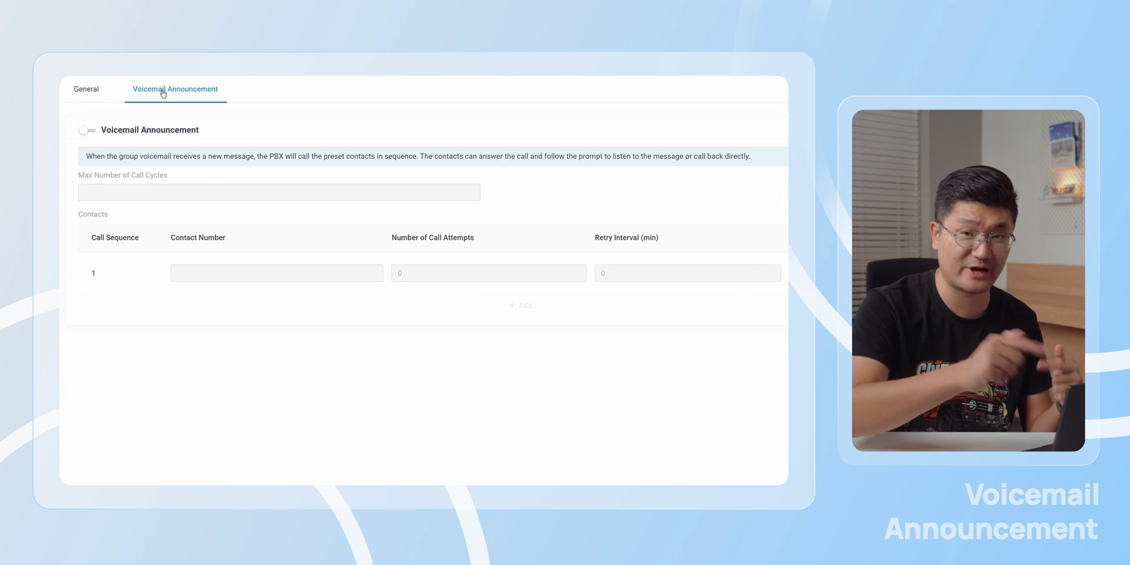
{"action": "left_click", "coordinate": [86, 131]}
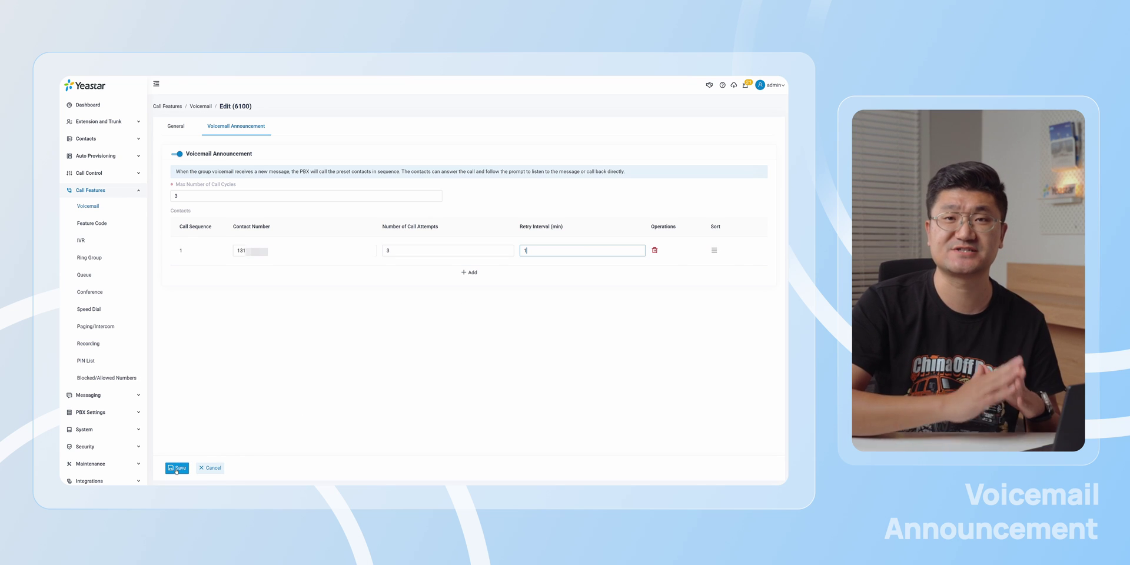
Save the Edit (6100) form with its announcement settings.
{"action": "left_click", "coordinate": [177, 469]}
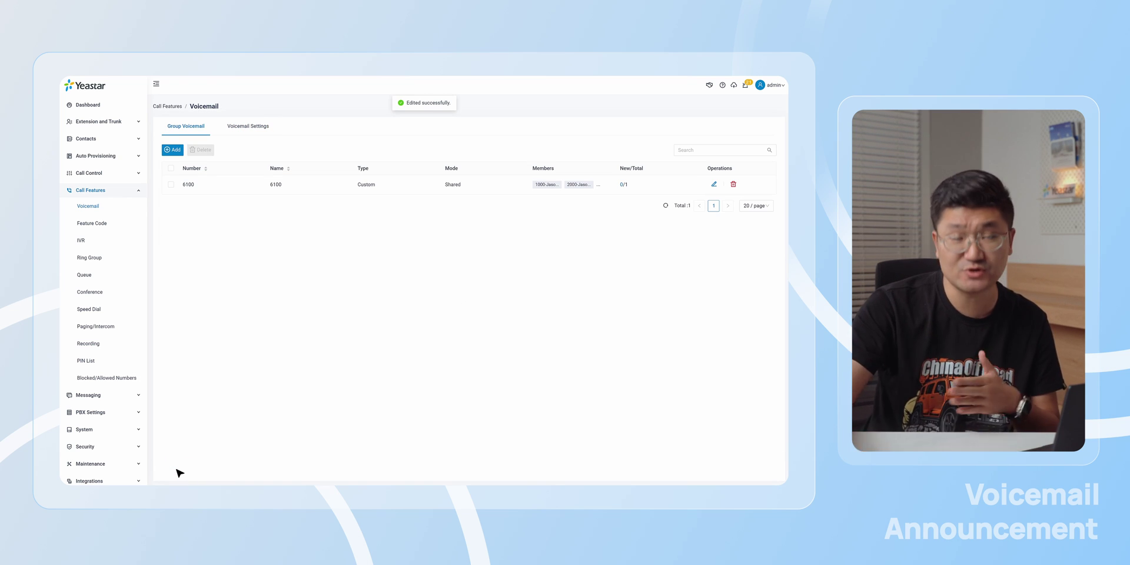